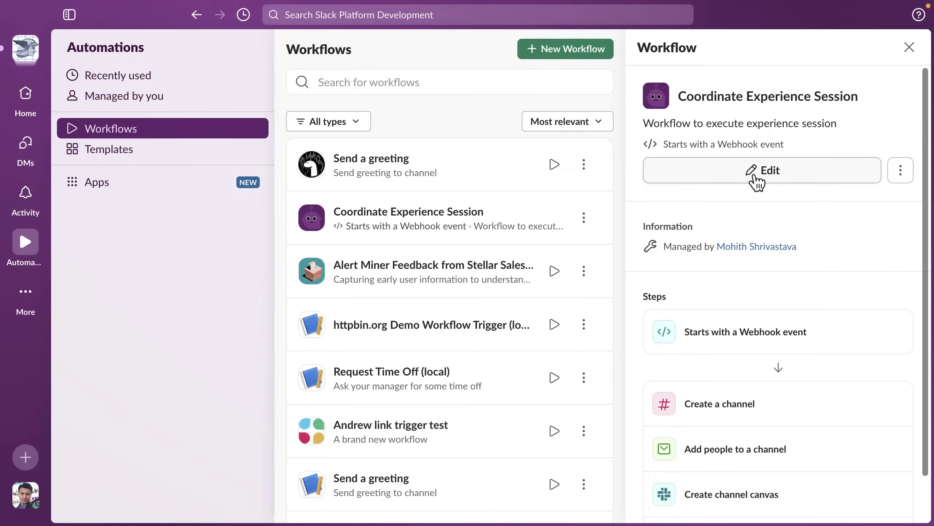
Step: Open Slack's Coordinate Experience Session workflow in the editor to see its webhook trigger and four steps
left_click(755, 178)
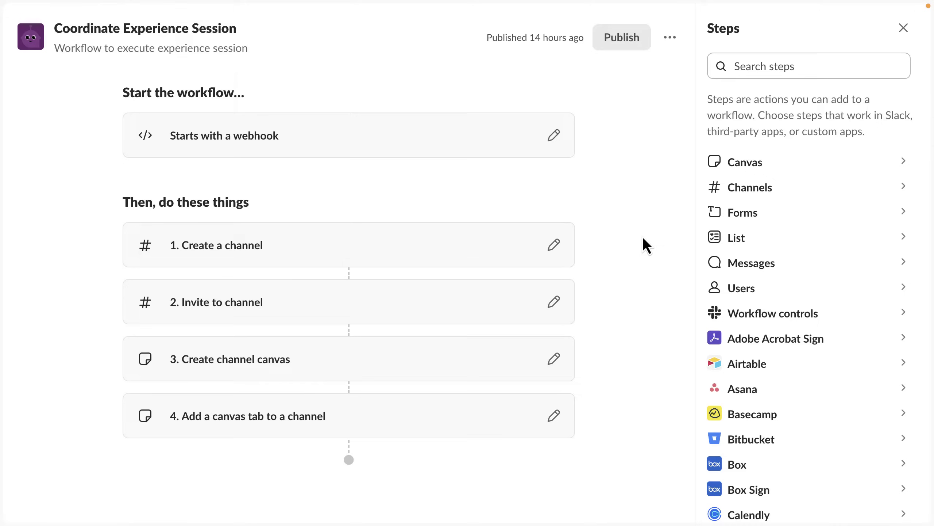
Step: Ask the Coral Cloud Agent preview 'Can you show me sessions for Full Moon Beach Party?'
key("ctrl+Right")
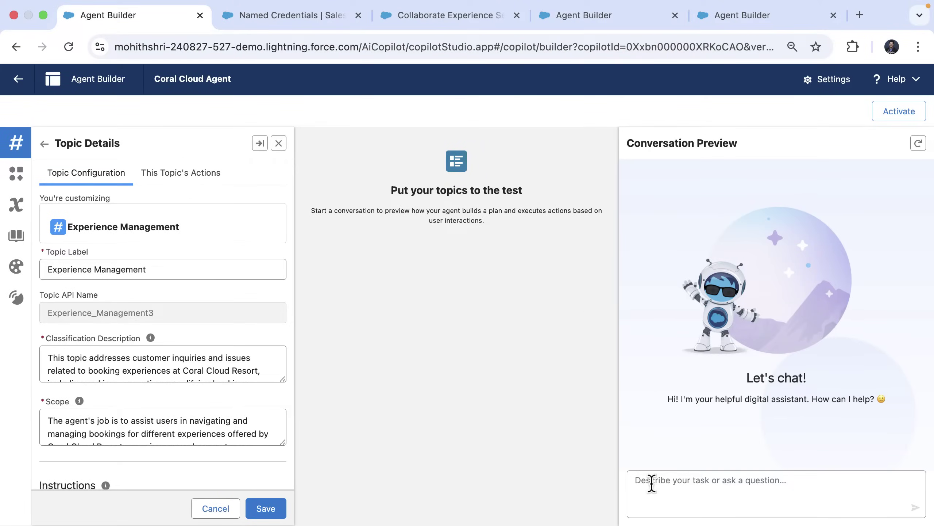
type("Can yo")
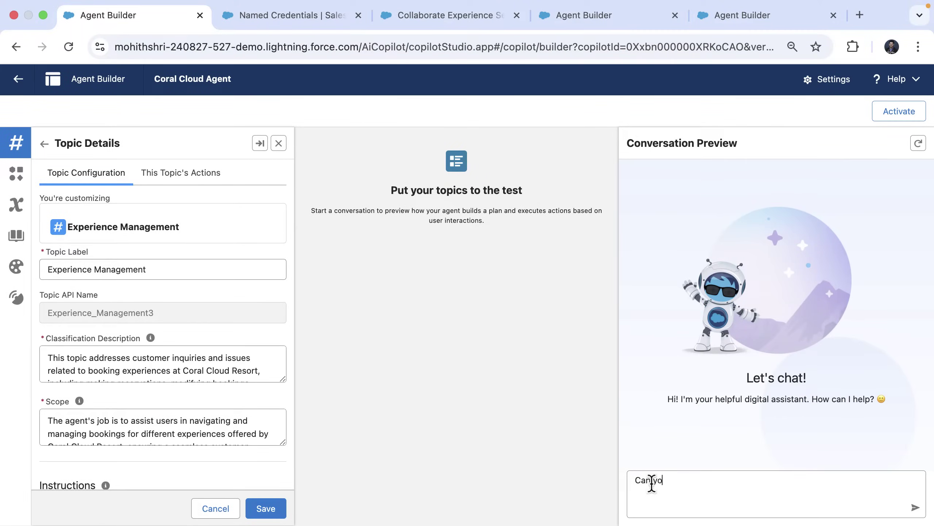
type("u show me sessions for Full")
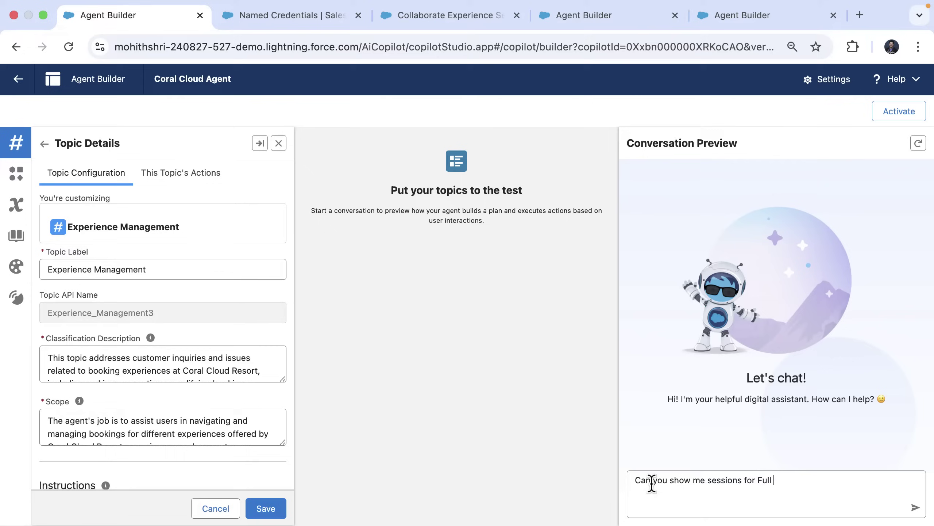
type(" Moon Beach Party?")
key("Return")
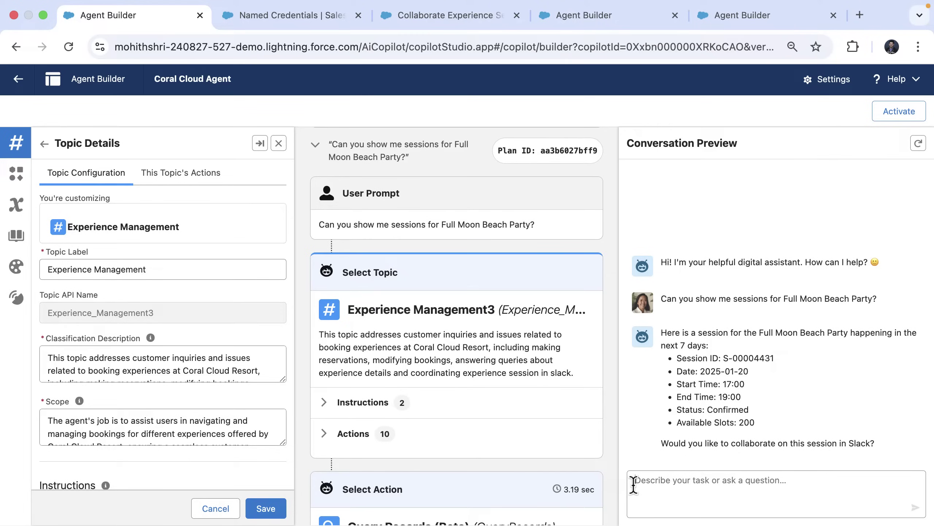
Step: Reply 'Yes' so the agent coordinates session S-00004431 in Slack
type("Yes")
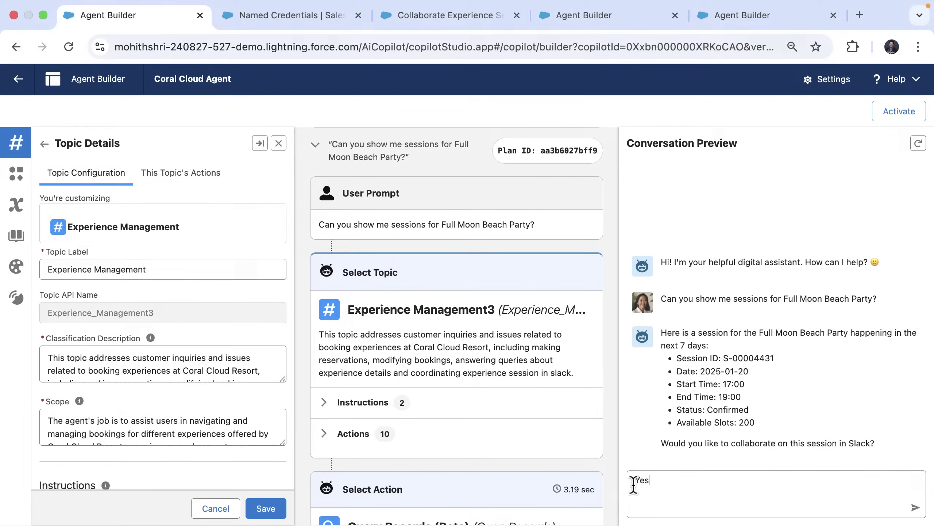
key("Return")
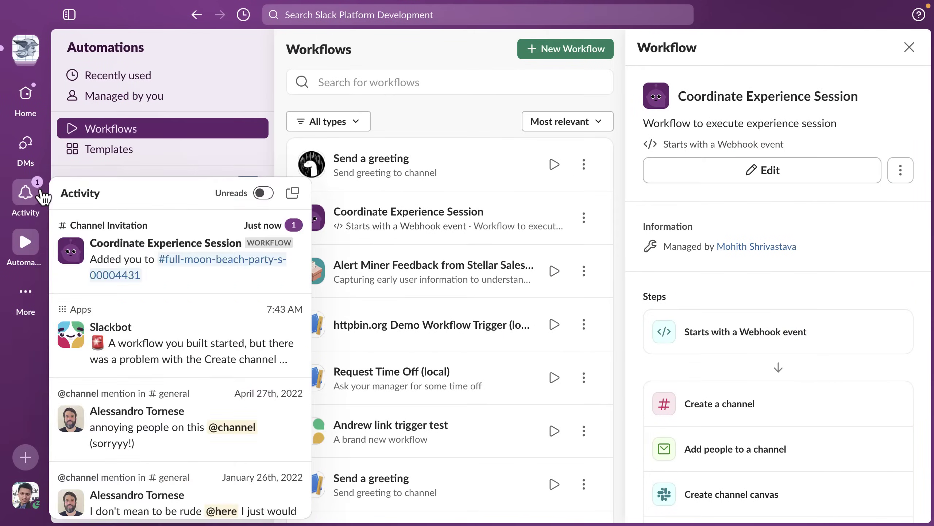
left_click(30, 100)
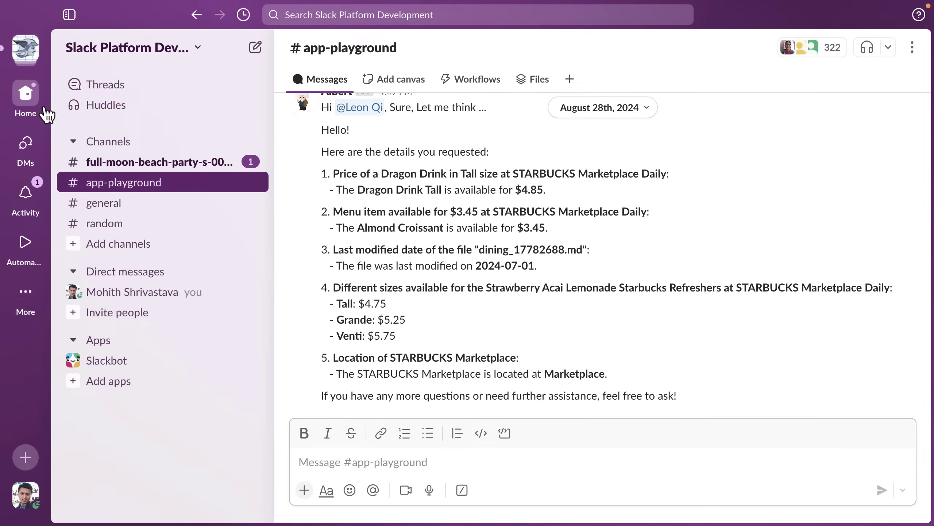
left_click(165, 162)
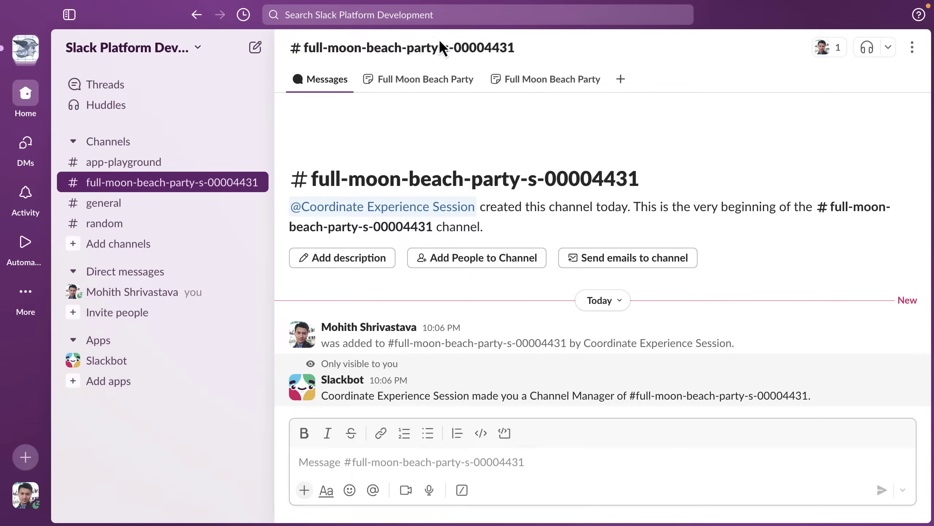
left_click(429, 86)
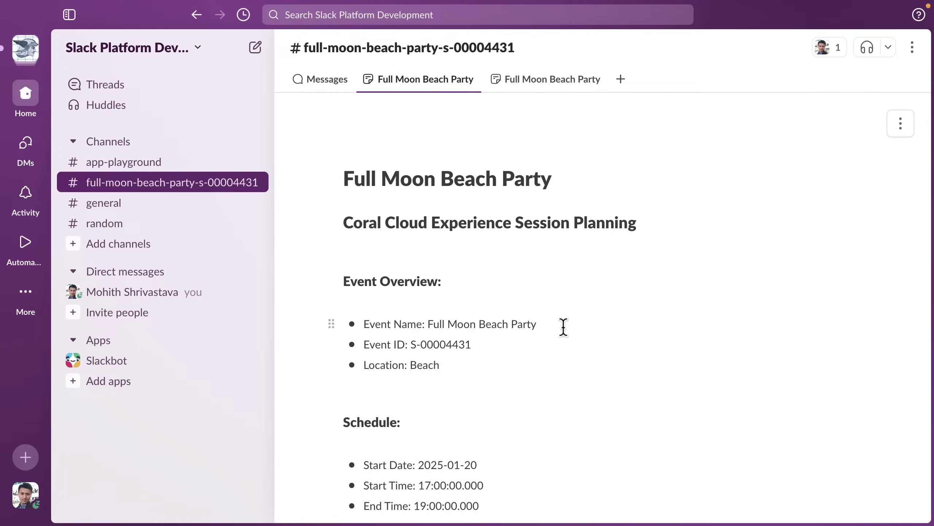
scroll(564, 327, "down", 5)
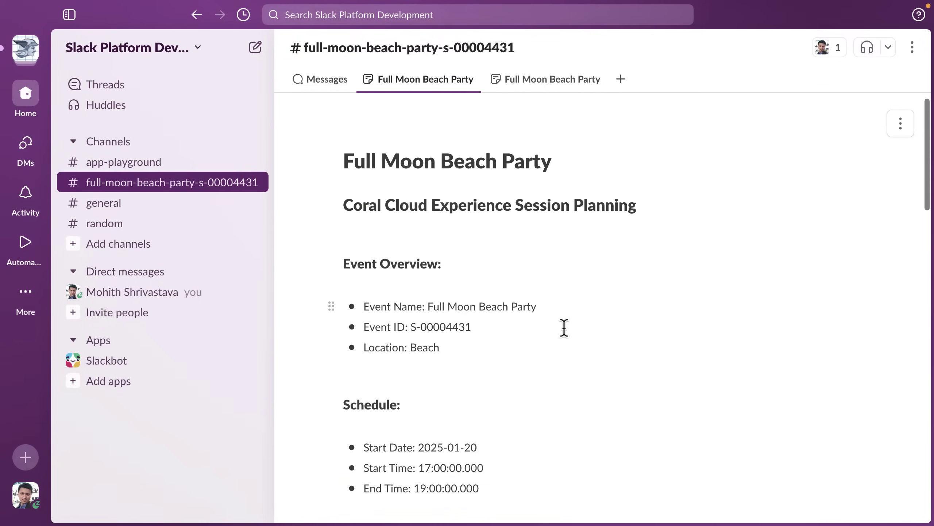
scroll(564, 327, "down", 5)
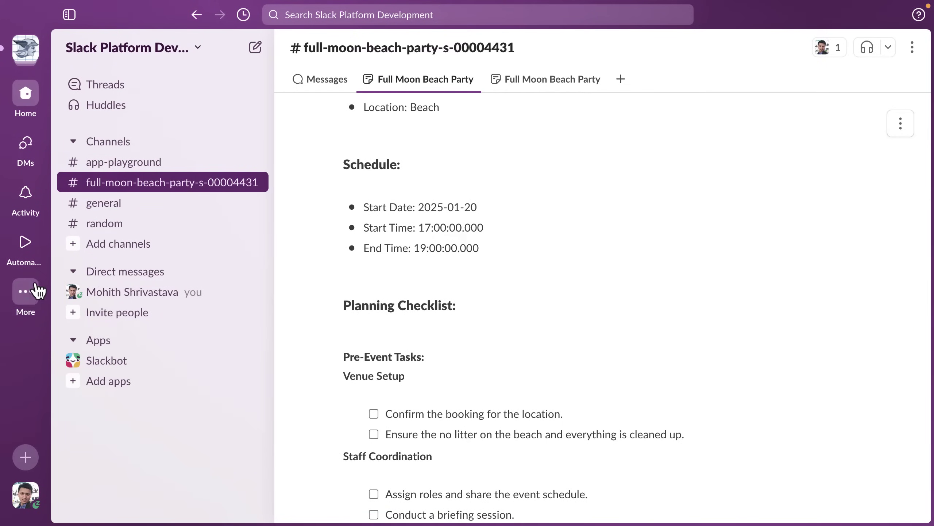
left_click(27, 254)
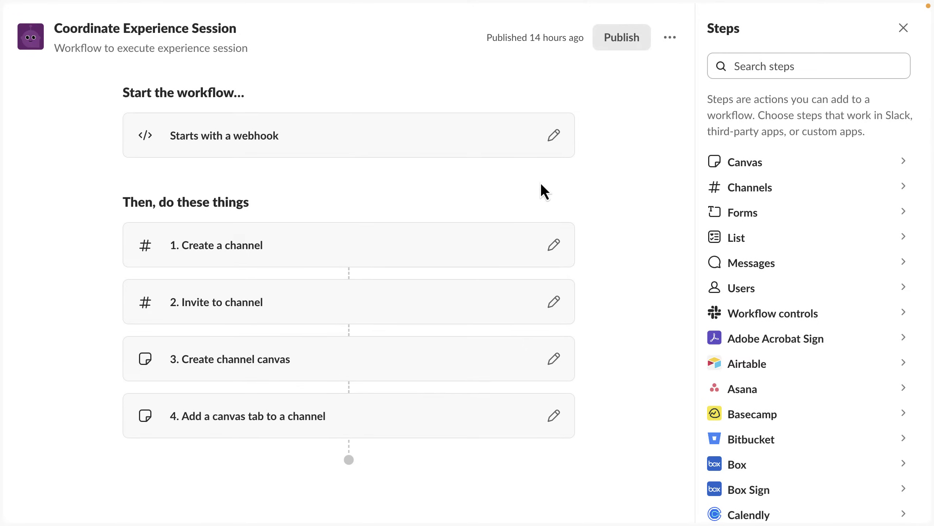
Step: Inspect the webhook trigger's six data variables and web request URL, then return to Agent Builder
left_click(554, 137)
scroll(549, 220, "down", 1)
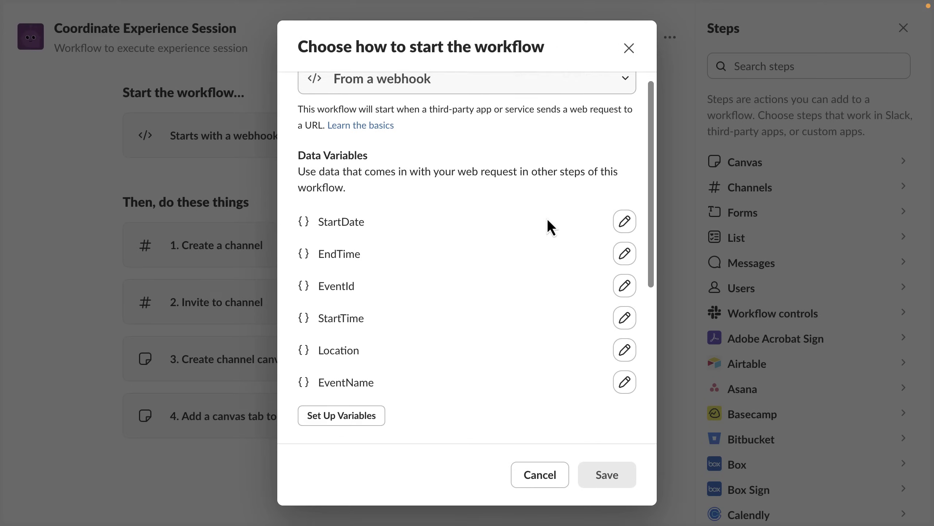
scroll(548, 217, "down", 3)
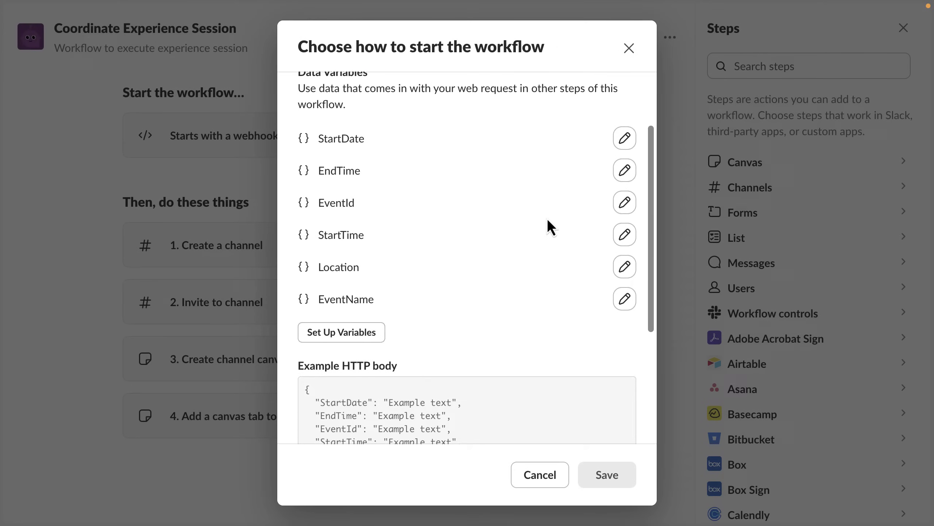
scroll(548, 218, "down", 1)
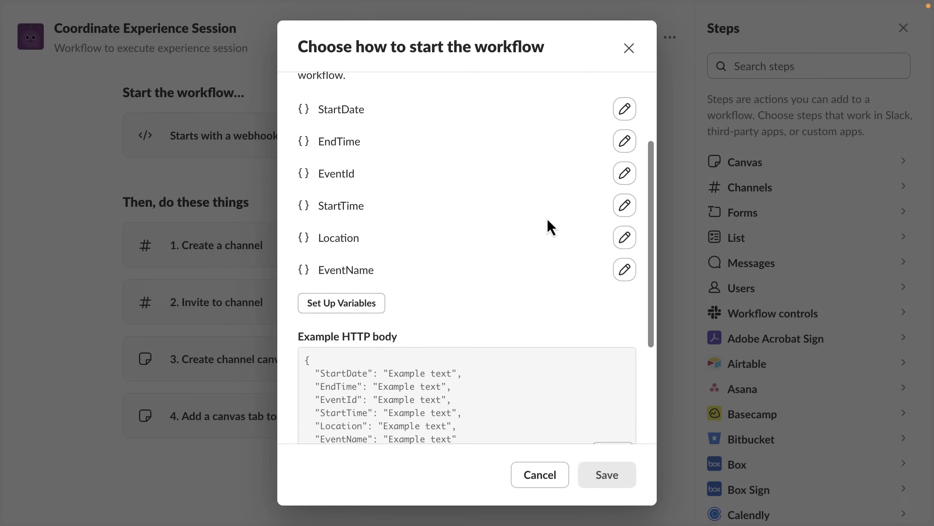
scroll(547, 217, "down", 5)
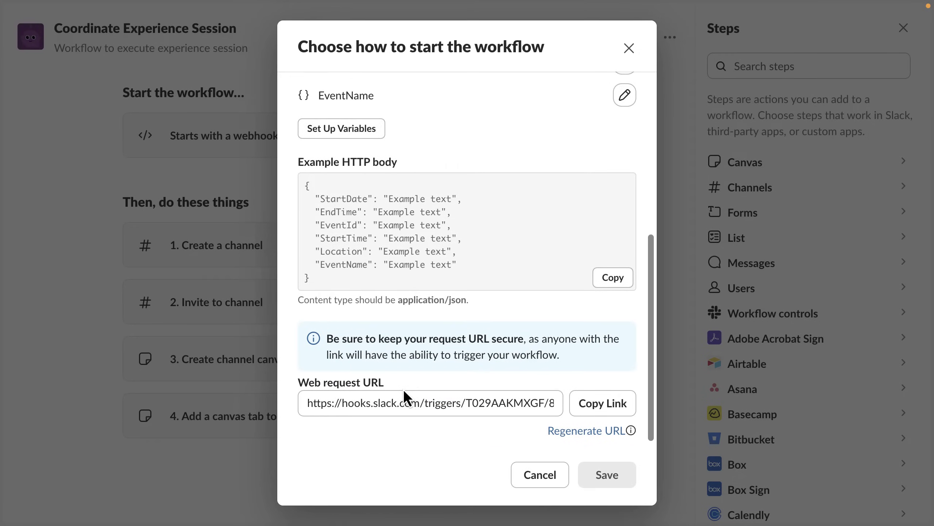
key("ctrl+Right")
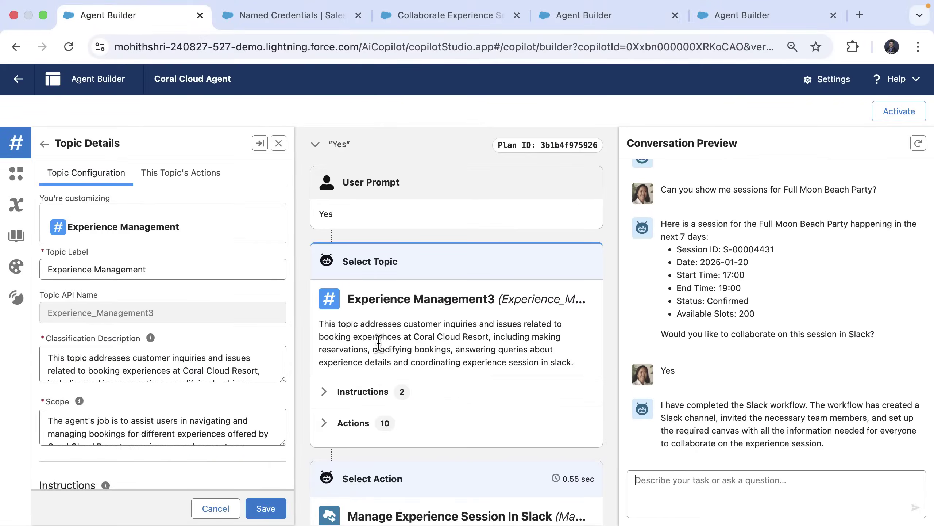
Step: Check the Slack Webhook named credential, then bring up the Collaborate Experience Session In Slack V9 flow
left_click(302, 15)
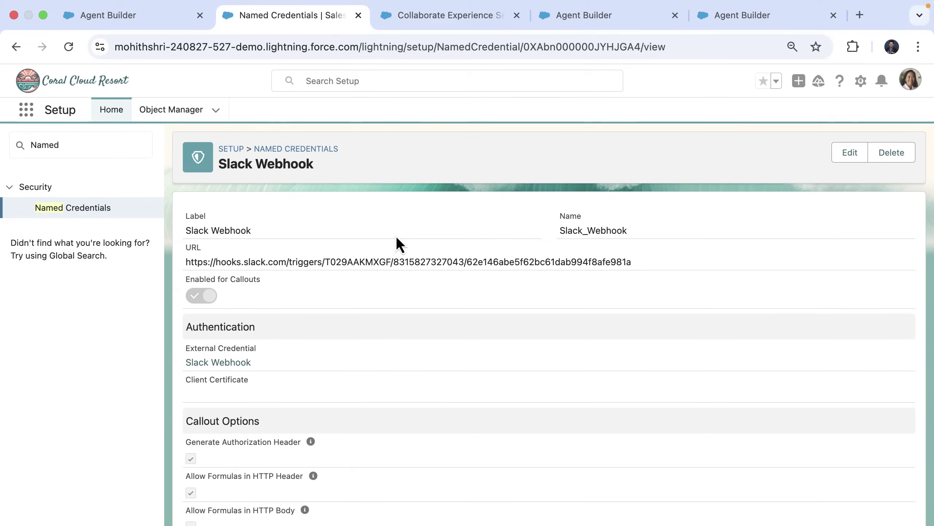
key("ctrl+Tab")
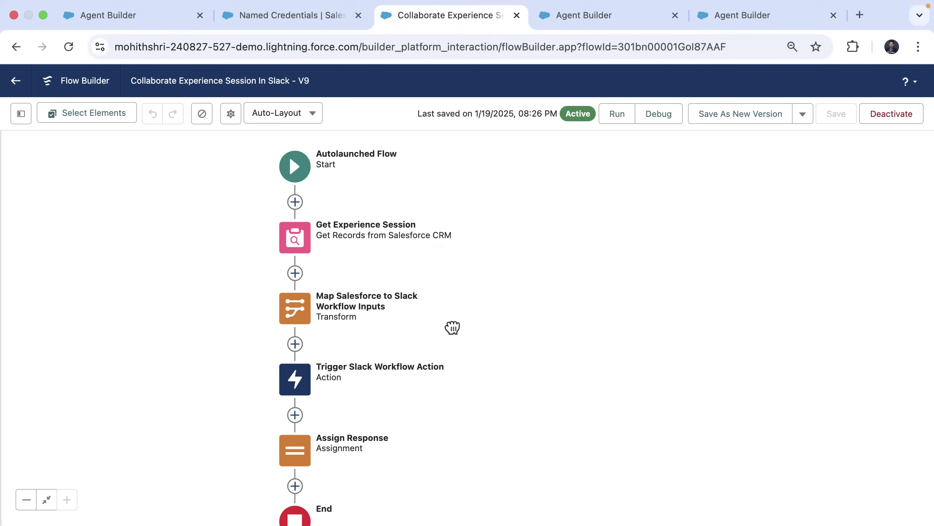
Step: Inspect the Transform element's Salesforce-to-Slack field mappings in the flow
left_click_drag(453, 327, 455, 287)
double_click(307, 269)
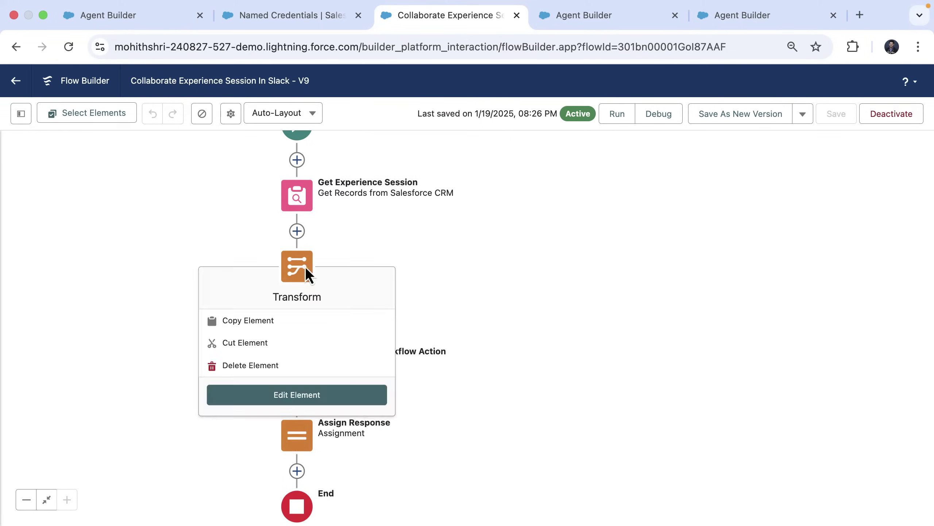
scroll(619, 331, "down", 3)
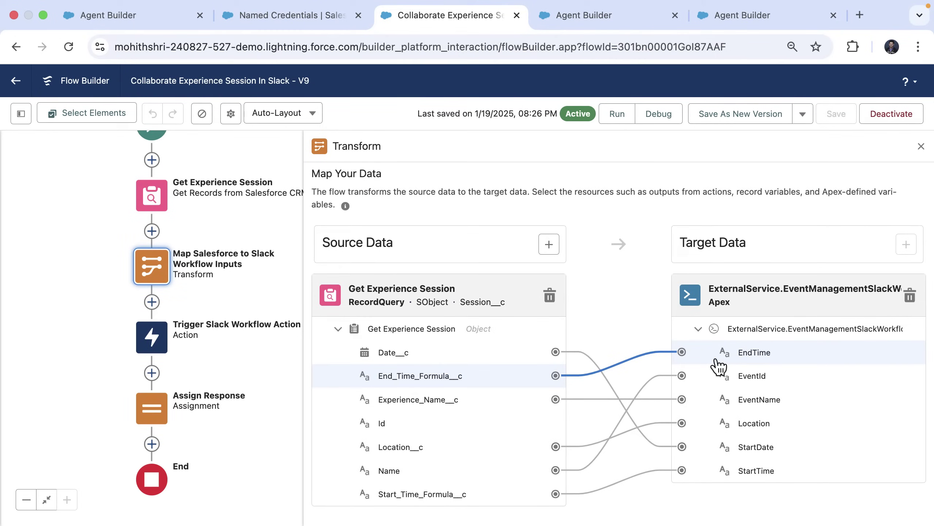
Step: Review the Trigger Slack Workflow Action settings, then return to the agent's topic actions
double_click(162, 348)
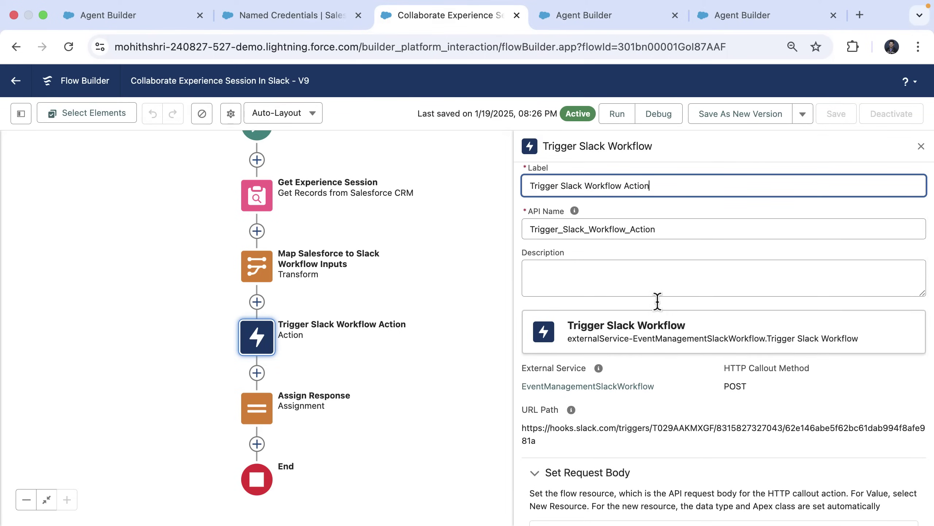
scroll(657, 301, "down", 3)
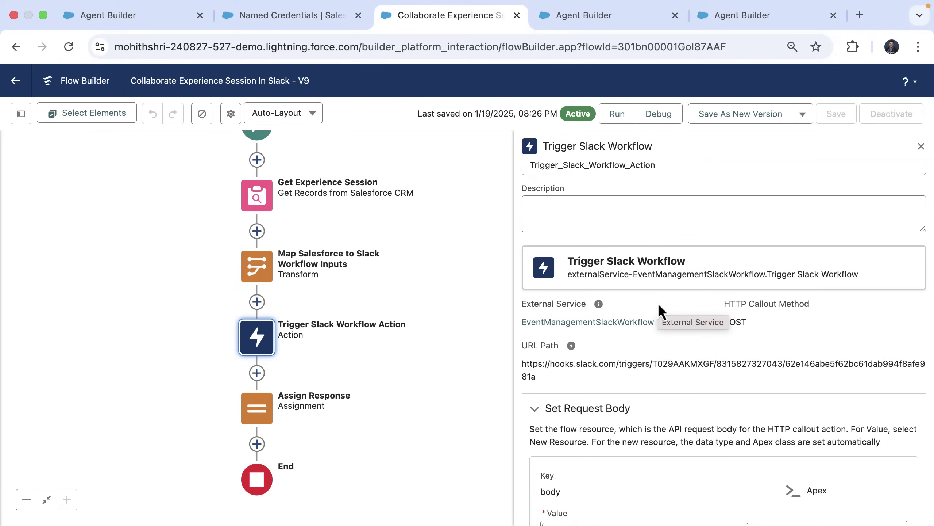
key("ctrl+Tab")
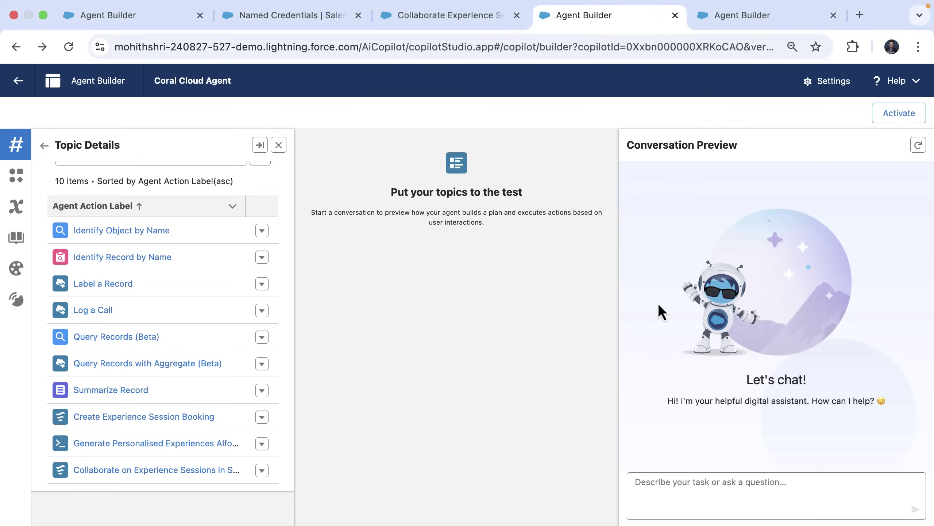
Step: Review the Collaborate on Experience Sessions in Slack action's instructions, ExperienceSessionId input and OutputResponse output
left_click(202, 470)
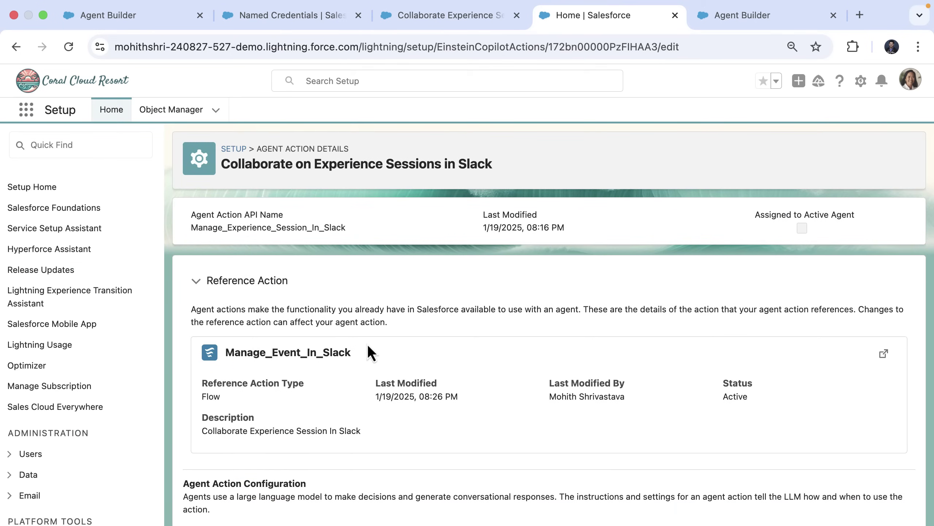
scroll(367, 348, "down", 8)
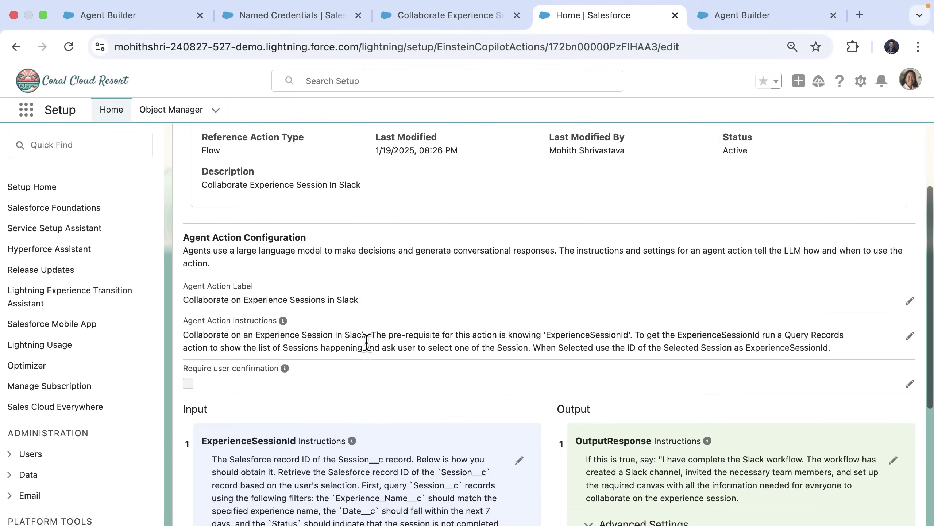
scroll(368, 343, "down", 1)
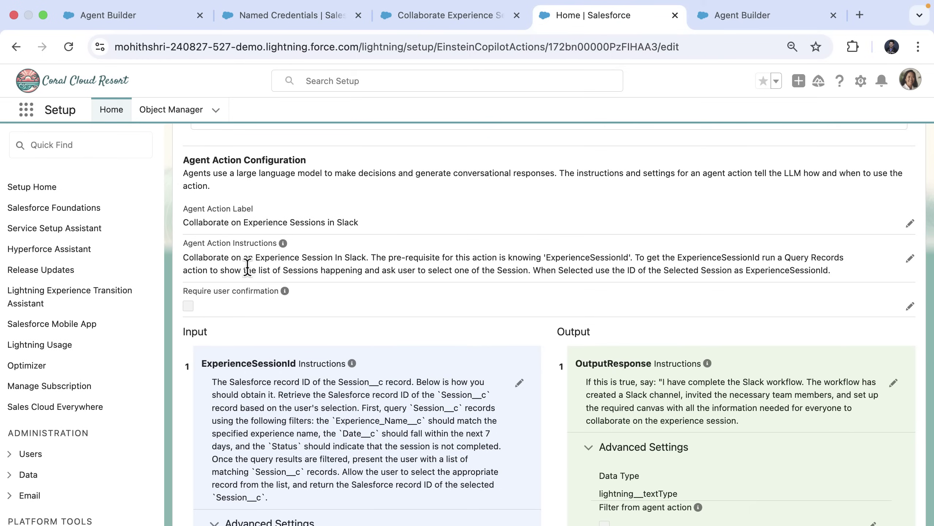
scroll(337, 263, "down", 4)
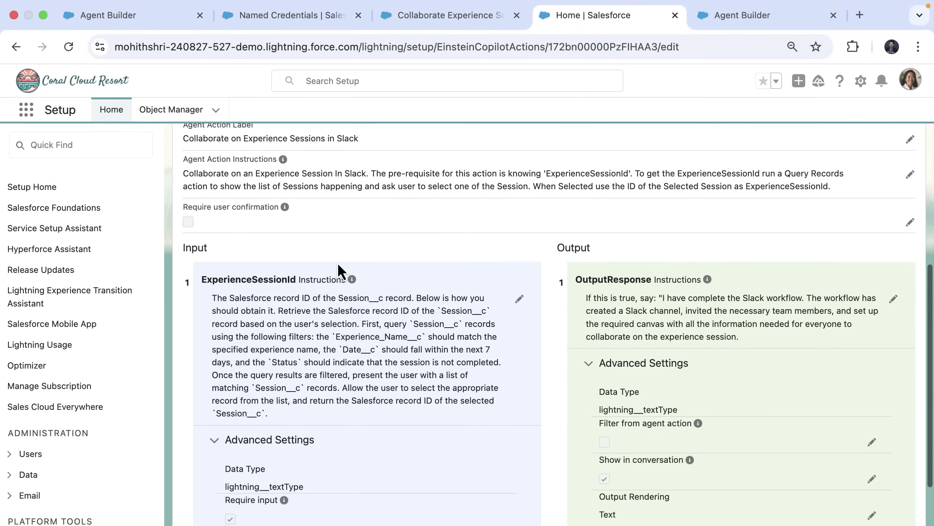
scroll(338, 263, "down", 1)
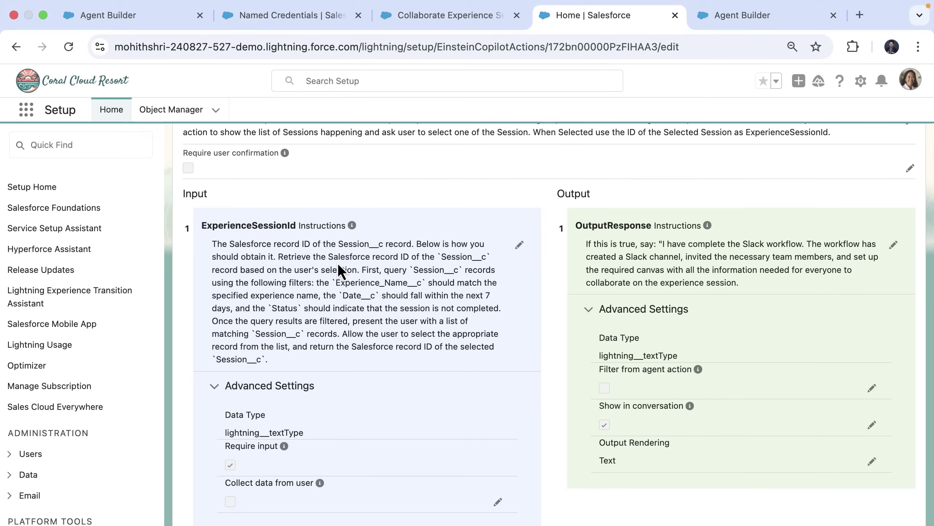
Step: Review the topic's assigned actions and Slack coordination description line, then reopen the test conversation
key("ctrl+Tab")
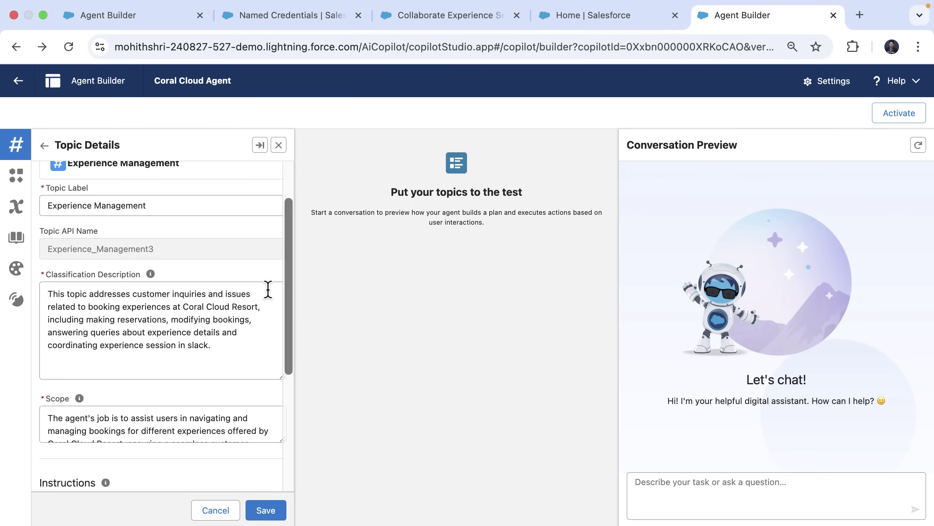
scroll(218, 307, "up", 3)
left_click(204, 178)
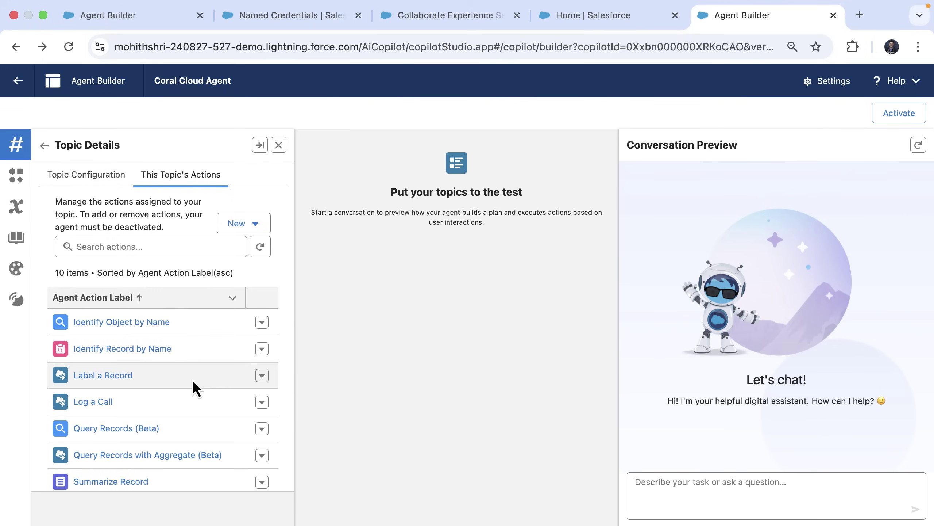
scroll(189, 400, "down", 2)
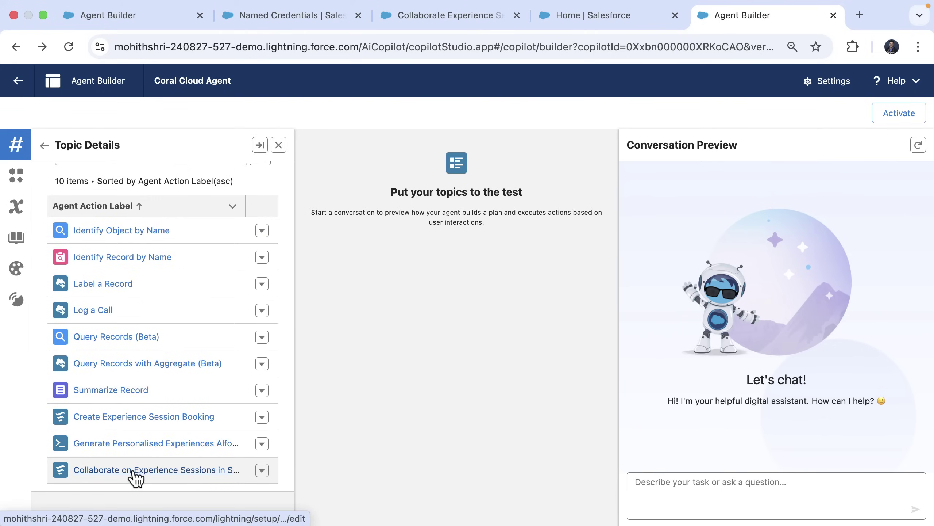
scroll(133, 475, "up", 3)
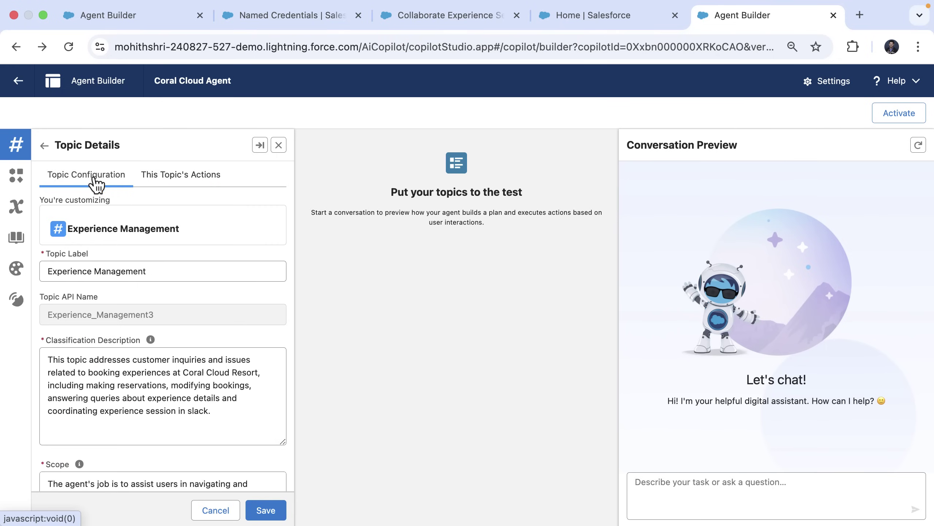
scroll(192, 375, "down", 3)
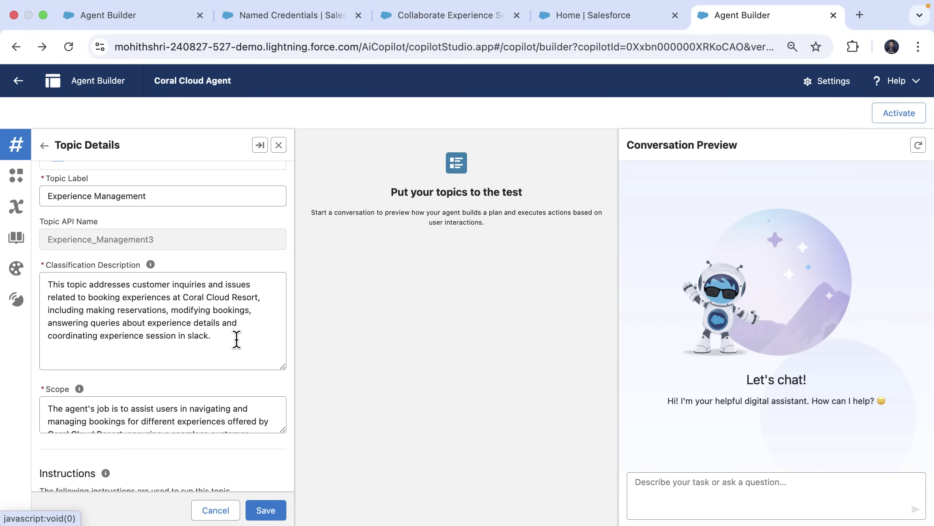
left_click_drag(236, 339, 30, 337)
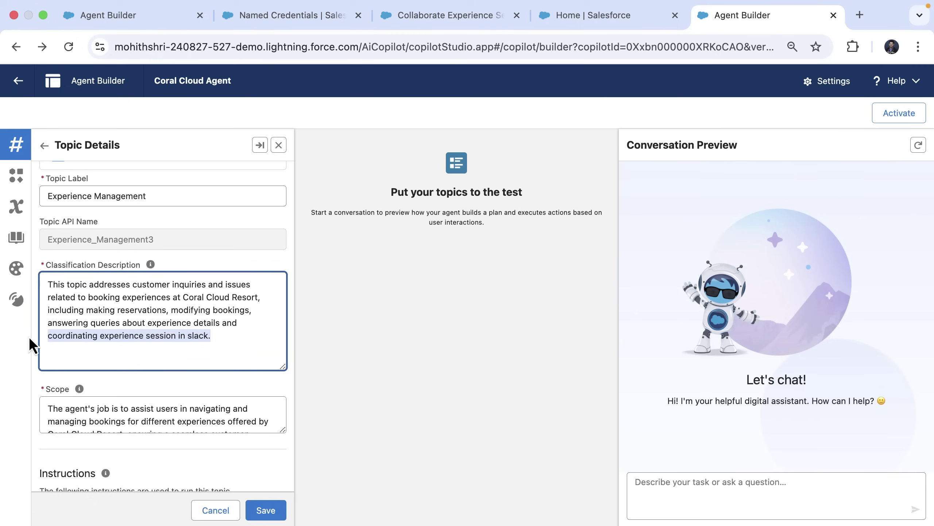
left_click(120, 23)
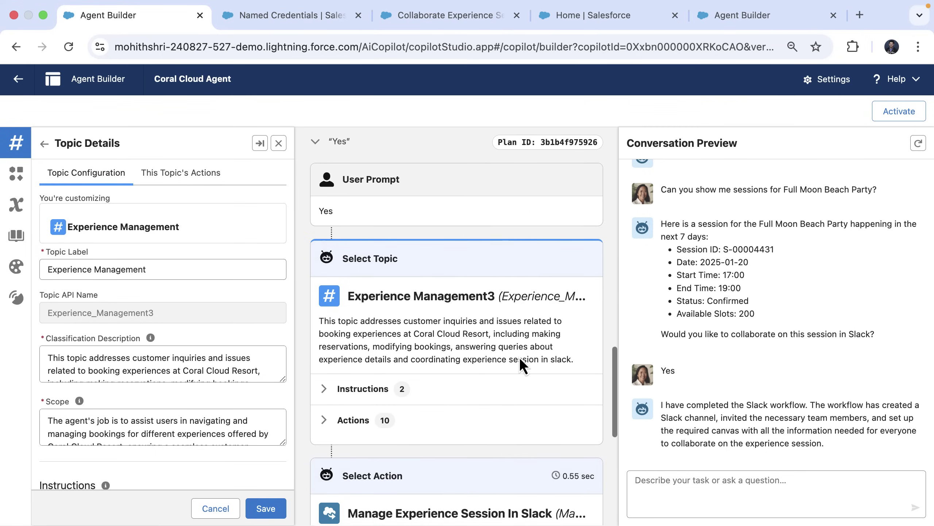
Step: Scroll the plan trace to Manage Experience Session In Slack's ExperienceSessionId input and 'true' output
scroll(522, 364, "down", 5)
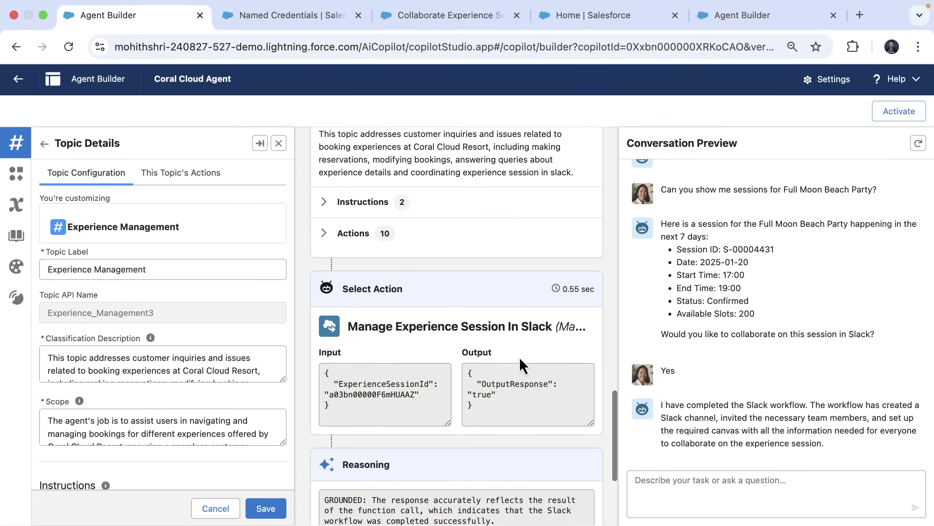